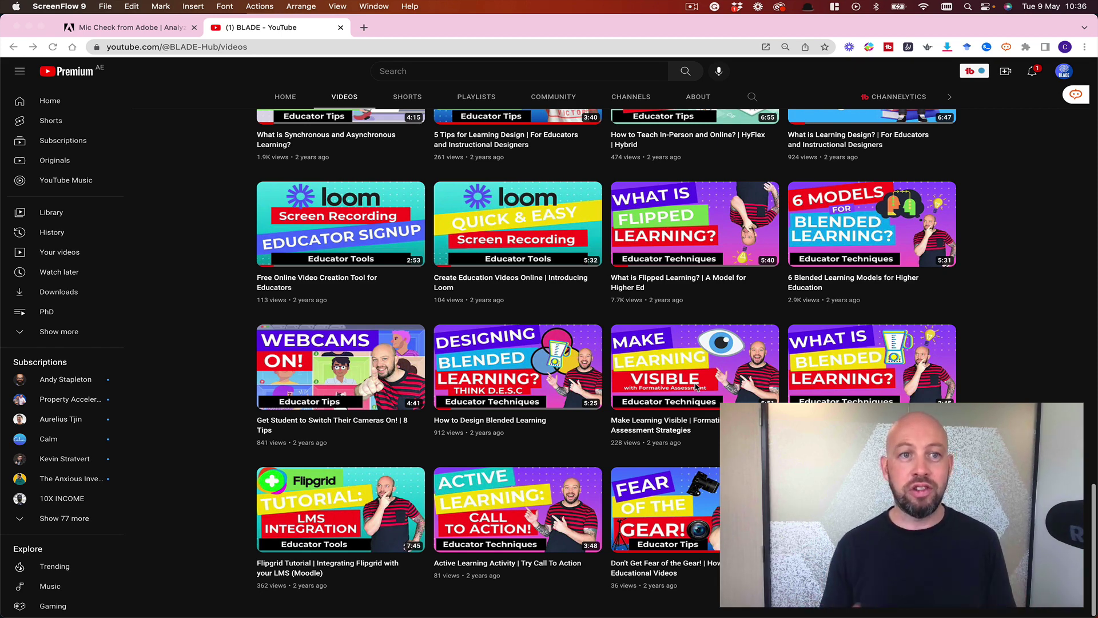
Step: On the Adobe Podcast page, choose Enhance speech from the Quick tools list
click(136, 30)
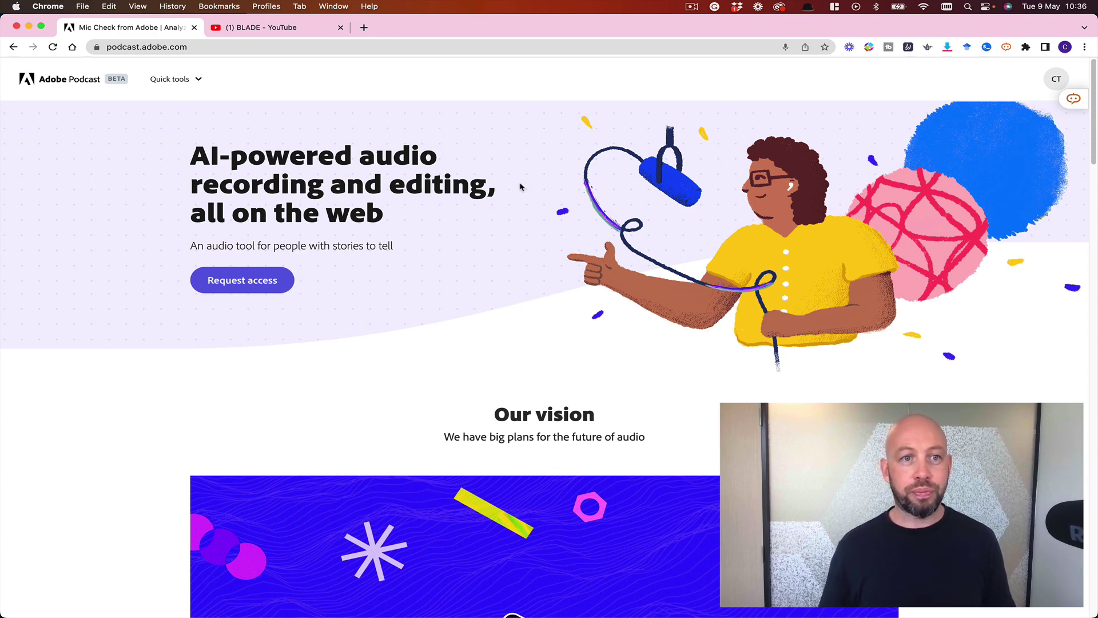
scroll(520, 187, down, 3)
scroll(343, 143, up, 3)
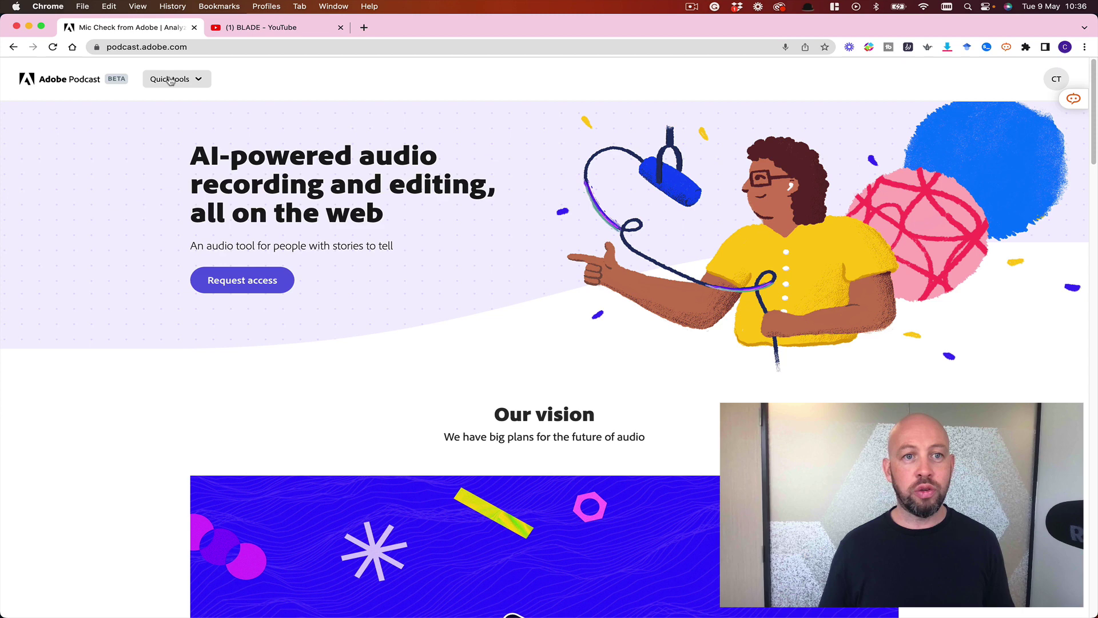
click(171, 79)
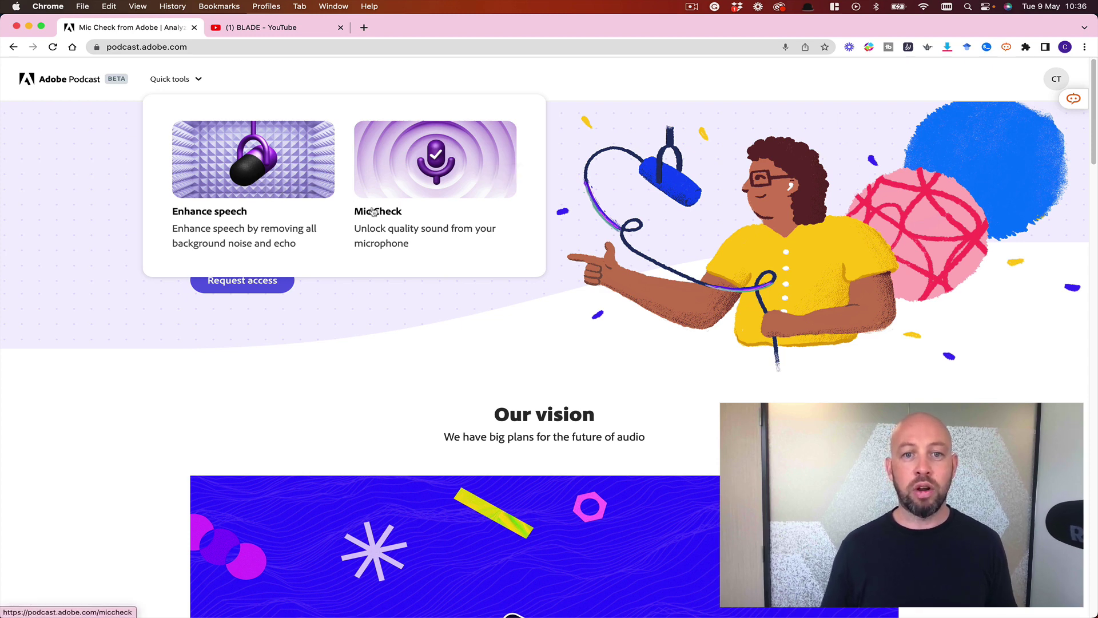
click(246, 180)
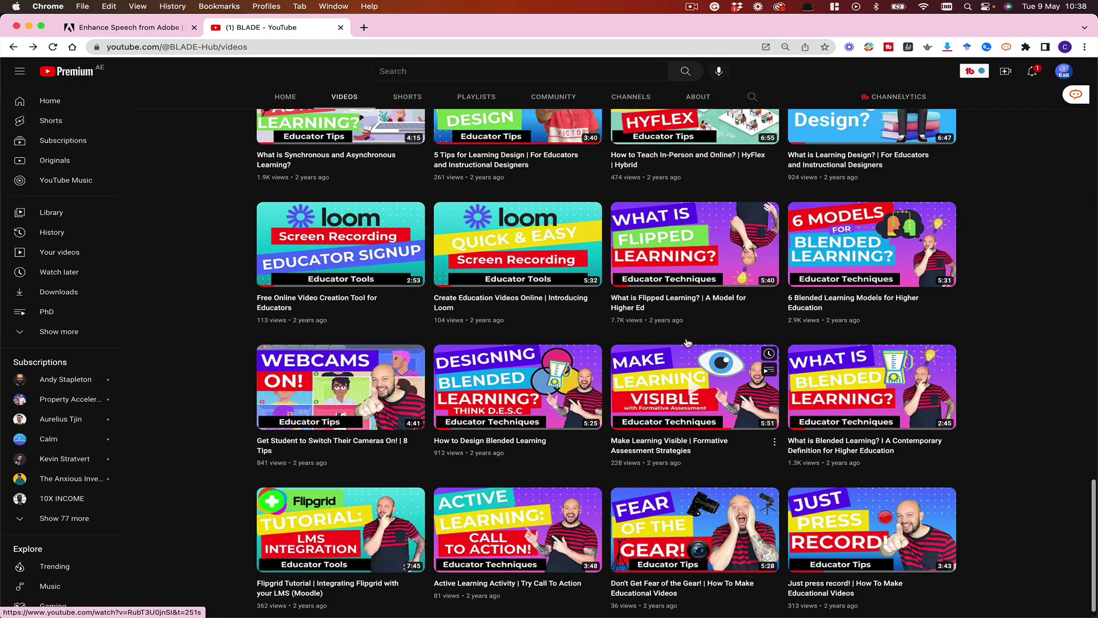
Step: Play the Why Chunking Works YouTube video and pause it a few seconds in
scroll(688, 342, up, 6)
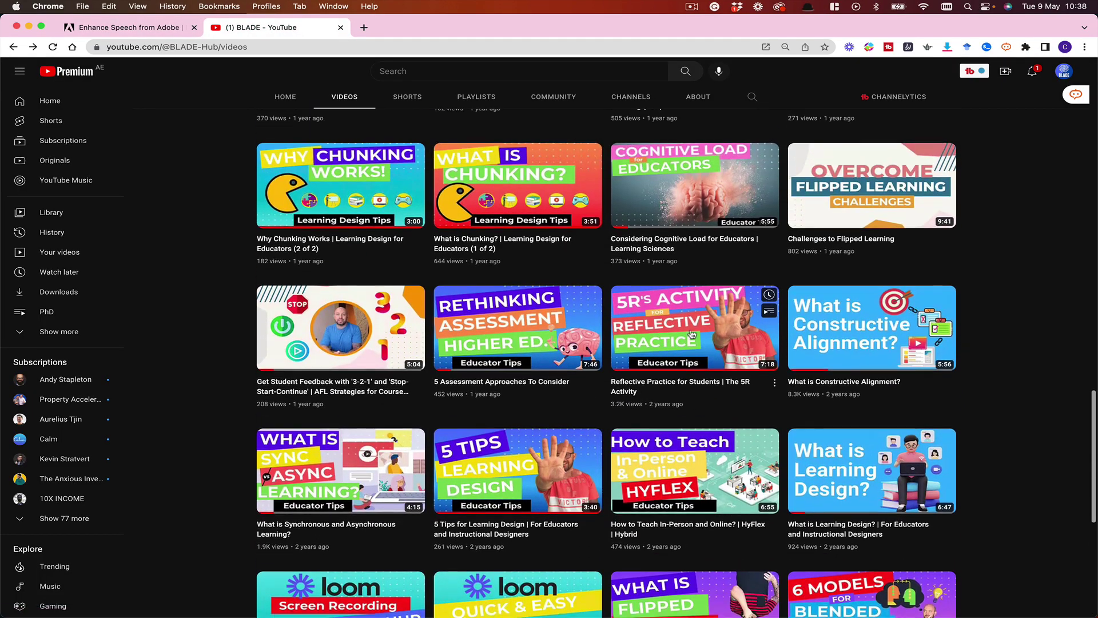
click(336, 181)
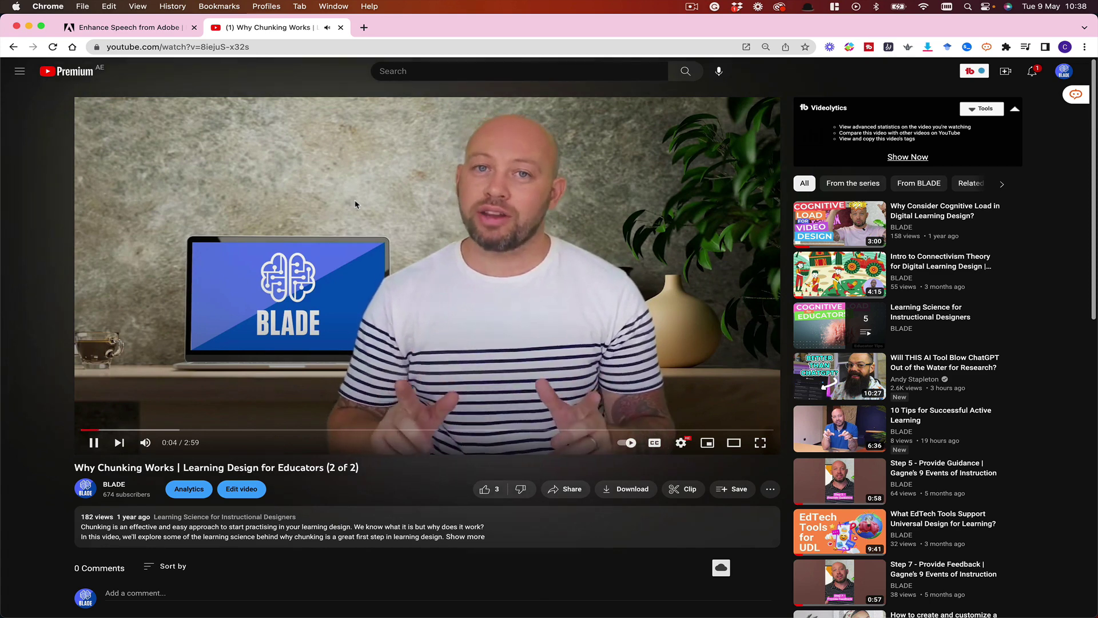
click(94, 443)
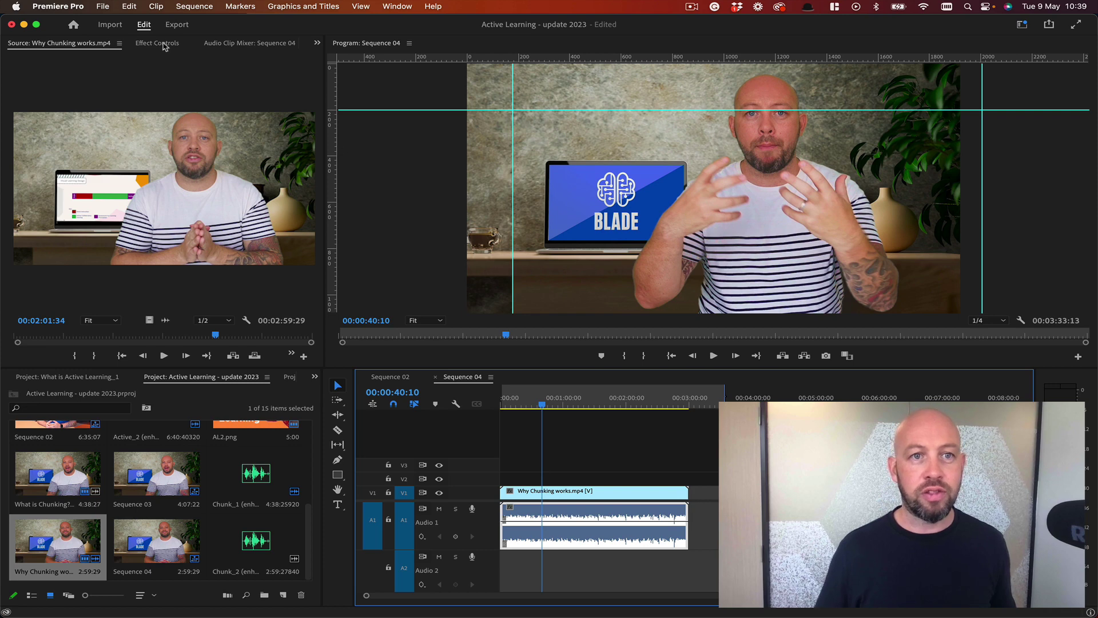
Step: Export Sequence 04 in Waveform Audio format to a chosen file name and location
click(180, 27)
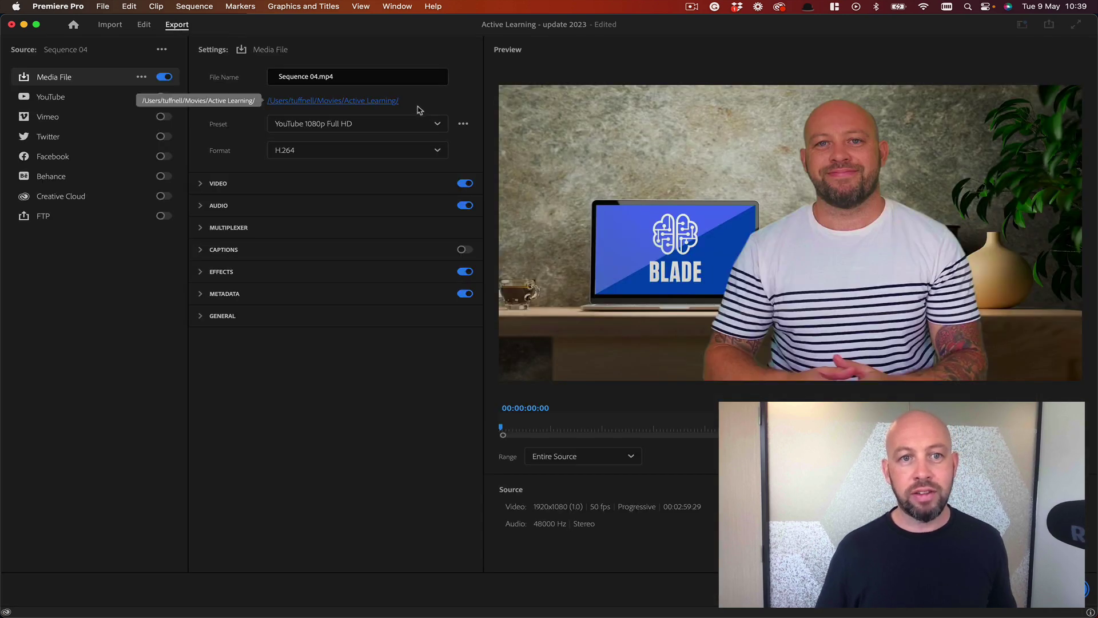
click(382, 124)
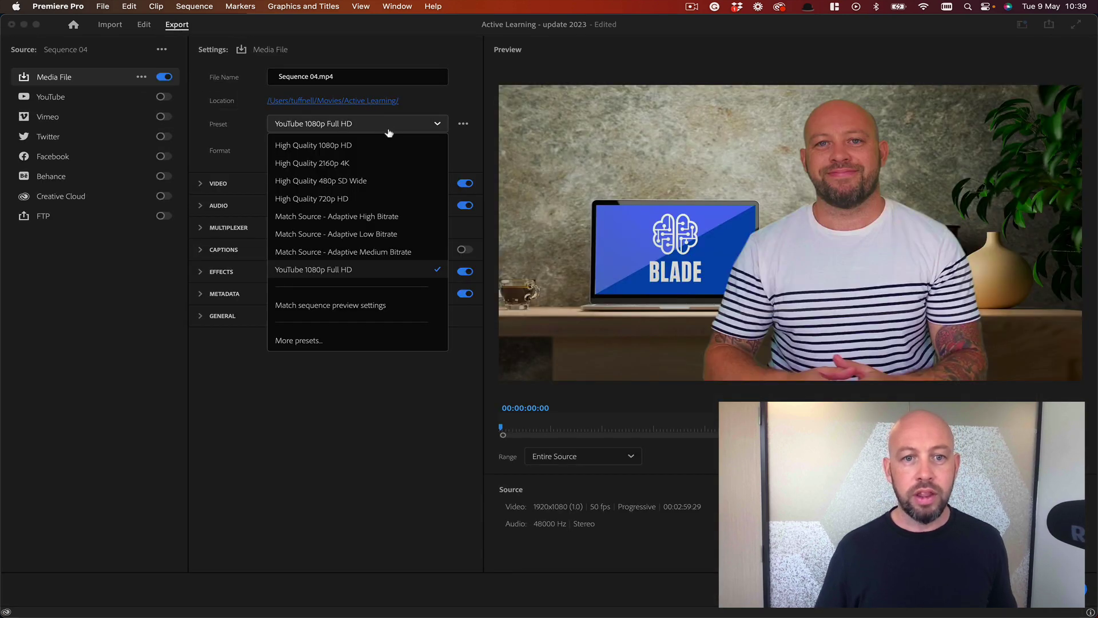
click(441, 108)
click(387, 152)
scroll(387, 282, down, 5)
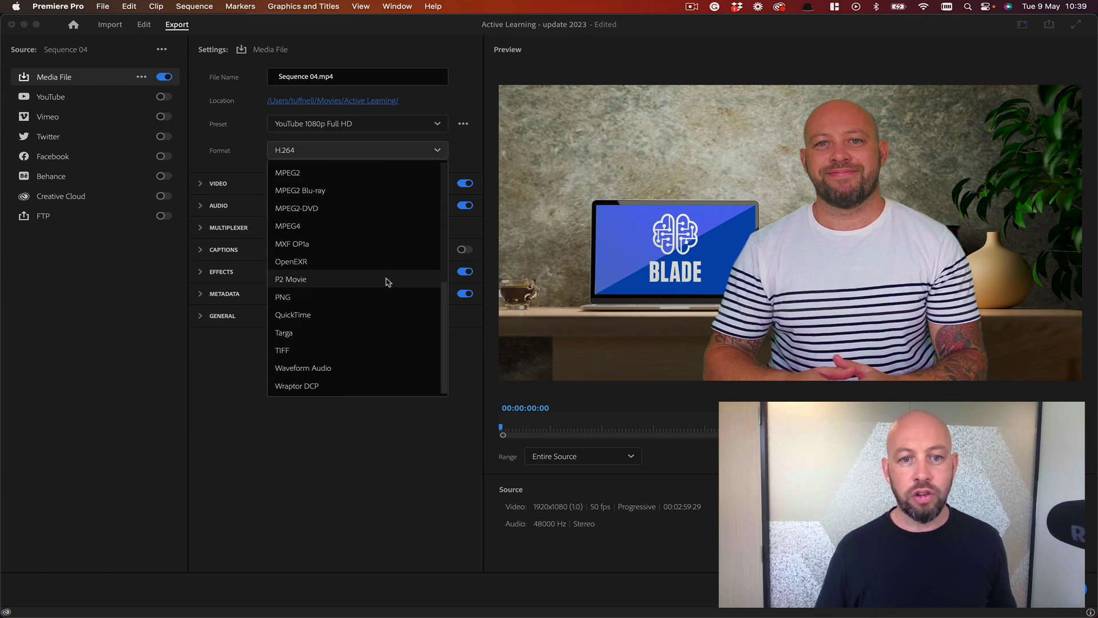
click(322, 371)
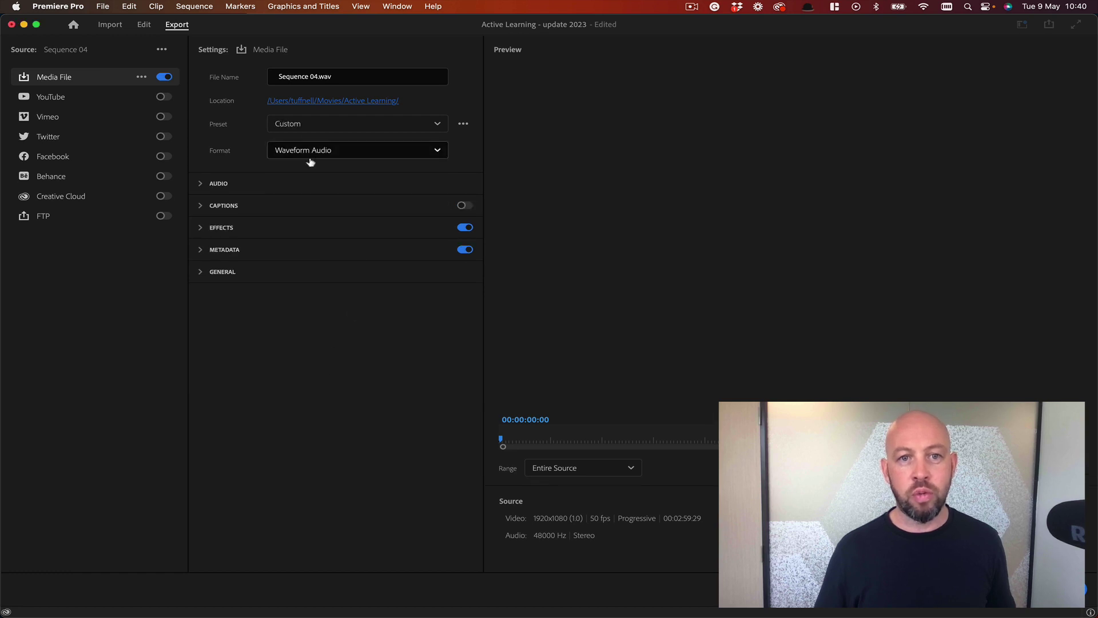
click(378, 102)
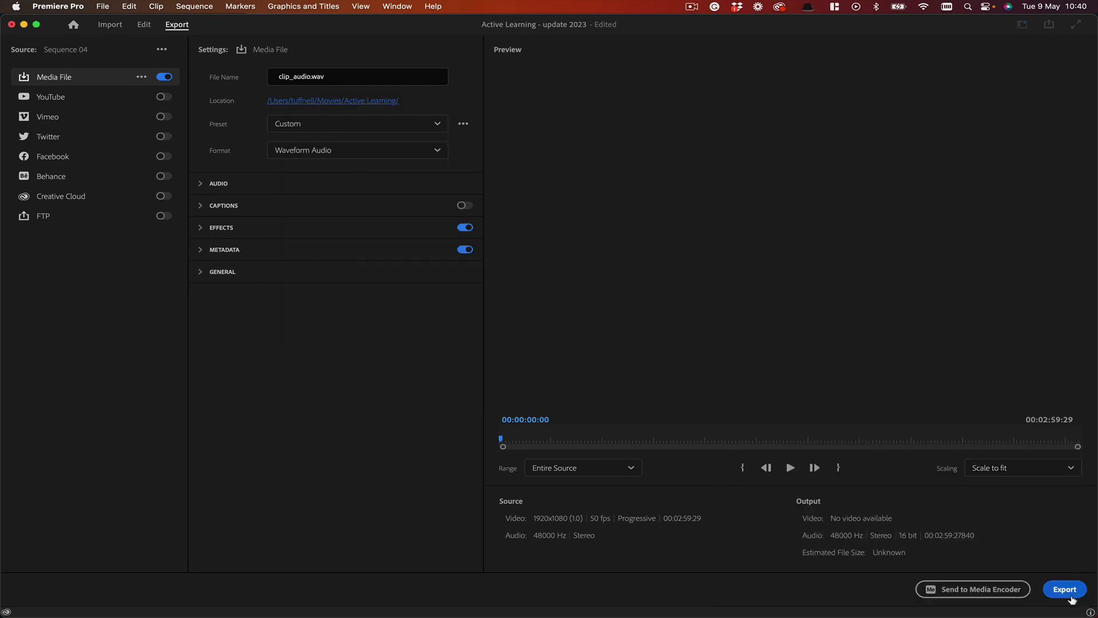
click(1069, 589)
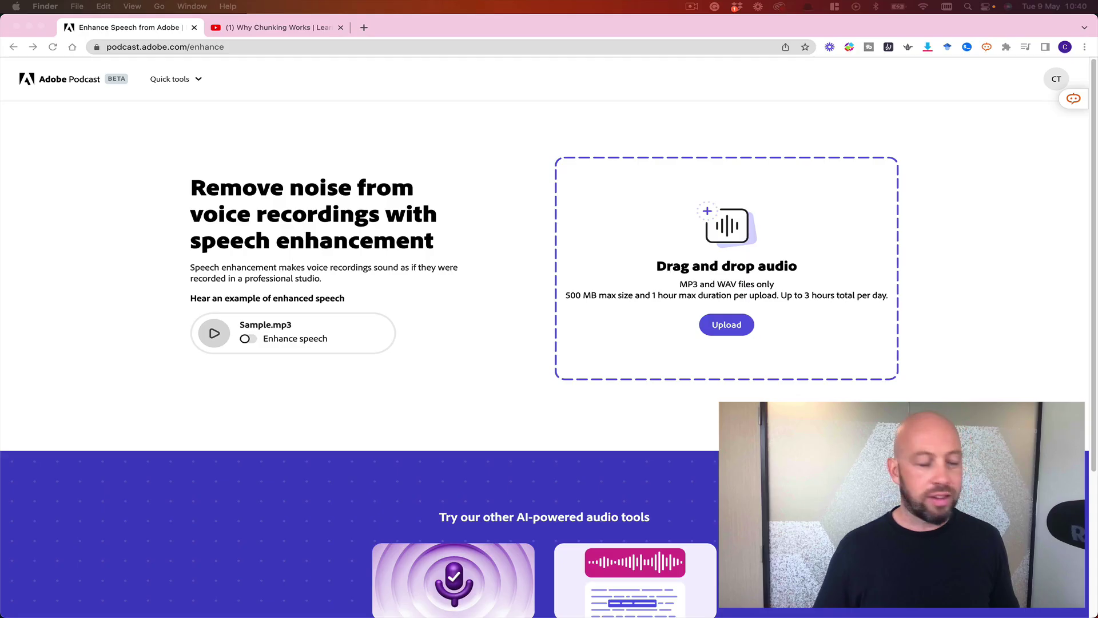
Step: Upload clip_audio.wav, preview it with Enhance speech off and on, and download the enhanced file
drag(486, 269, 687, 243)
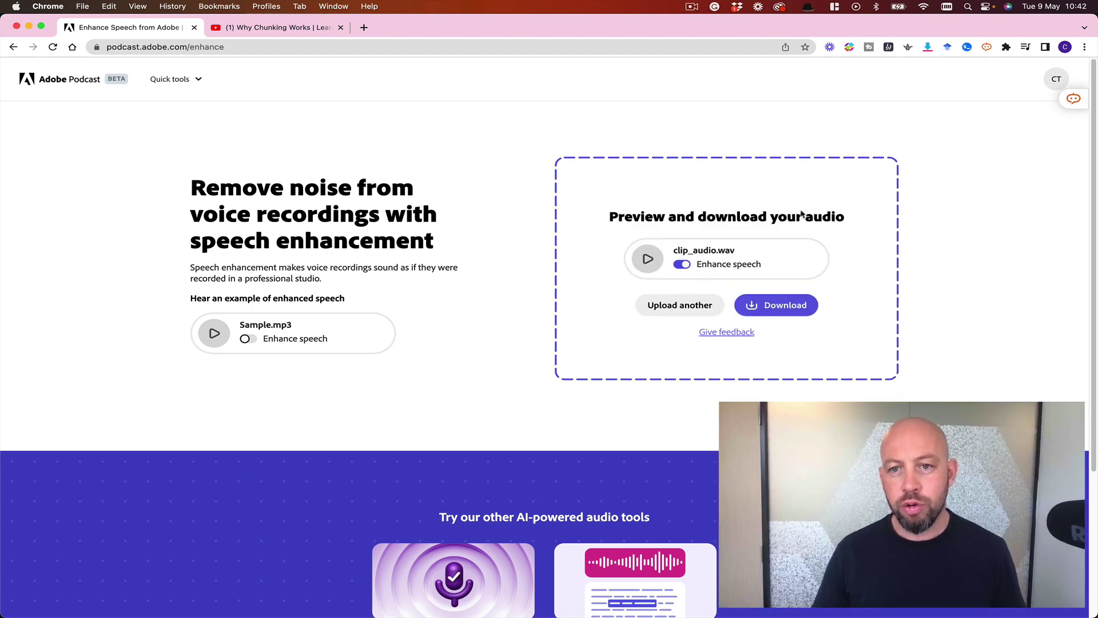
click(648, 260)
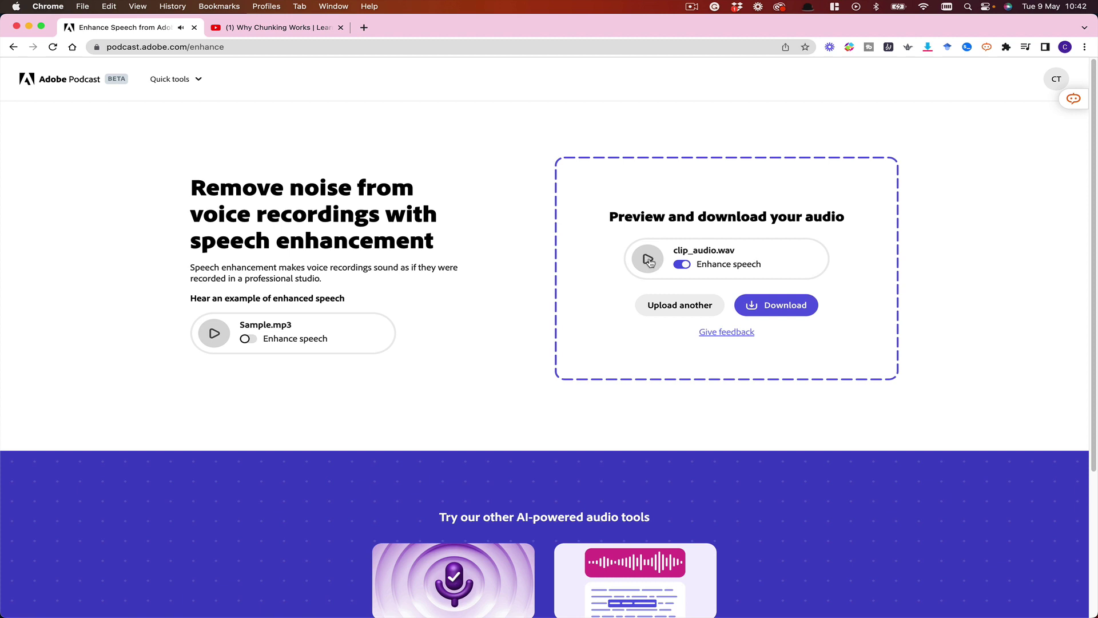
click(681, 264)
click(678, 264)
click(649, 261)
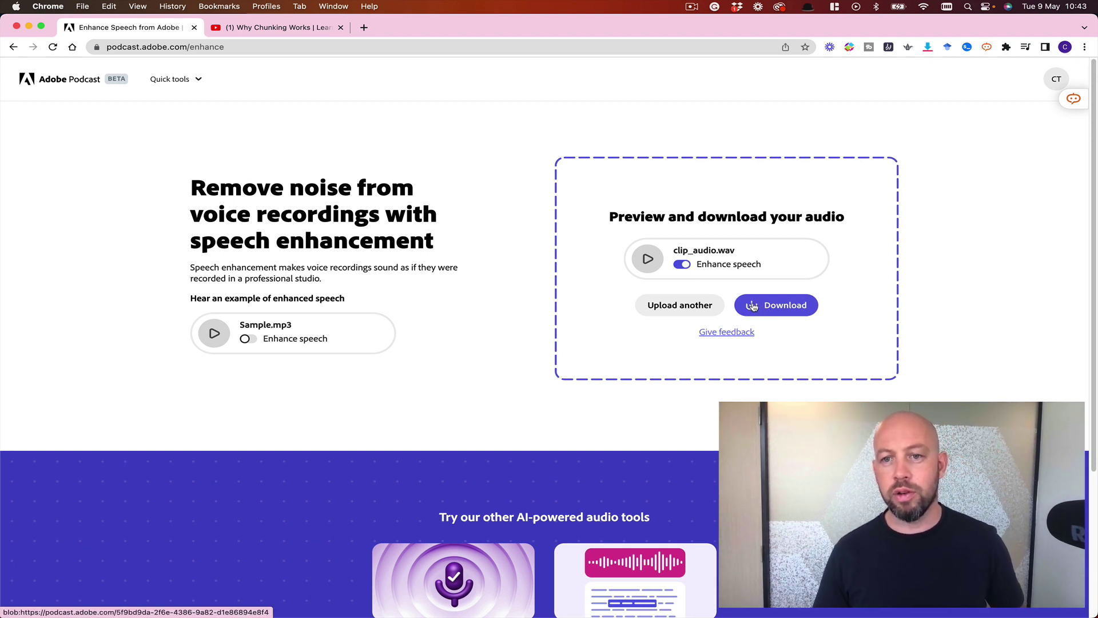
click(791, 314)
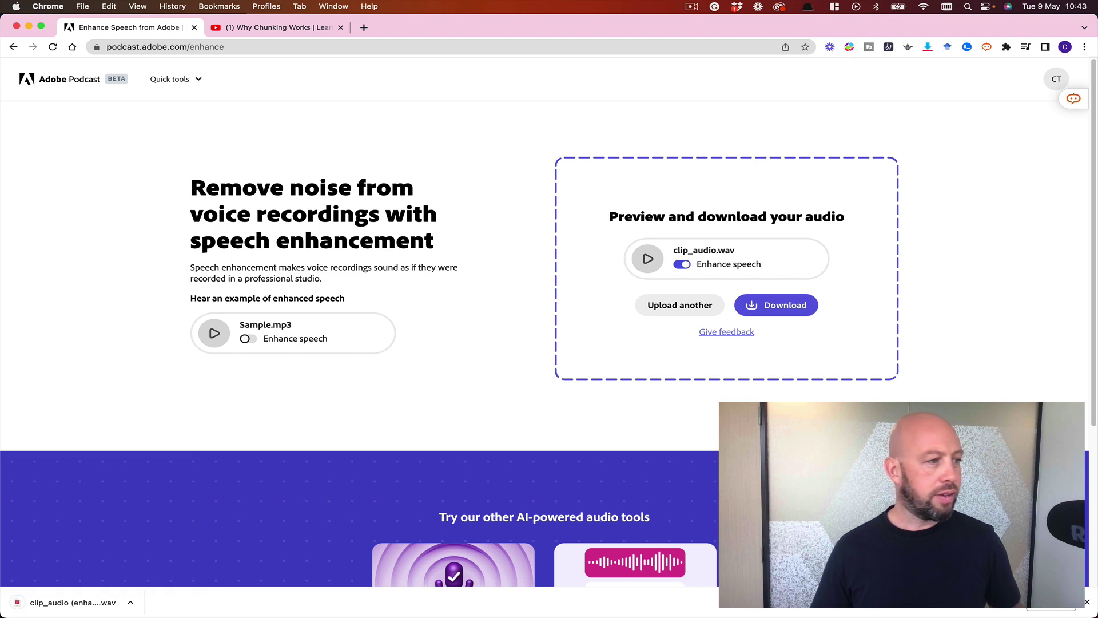
Step: Nudge the Why Chunking Works clip slightly later and unlink its video from its audio
key(super+Tab)
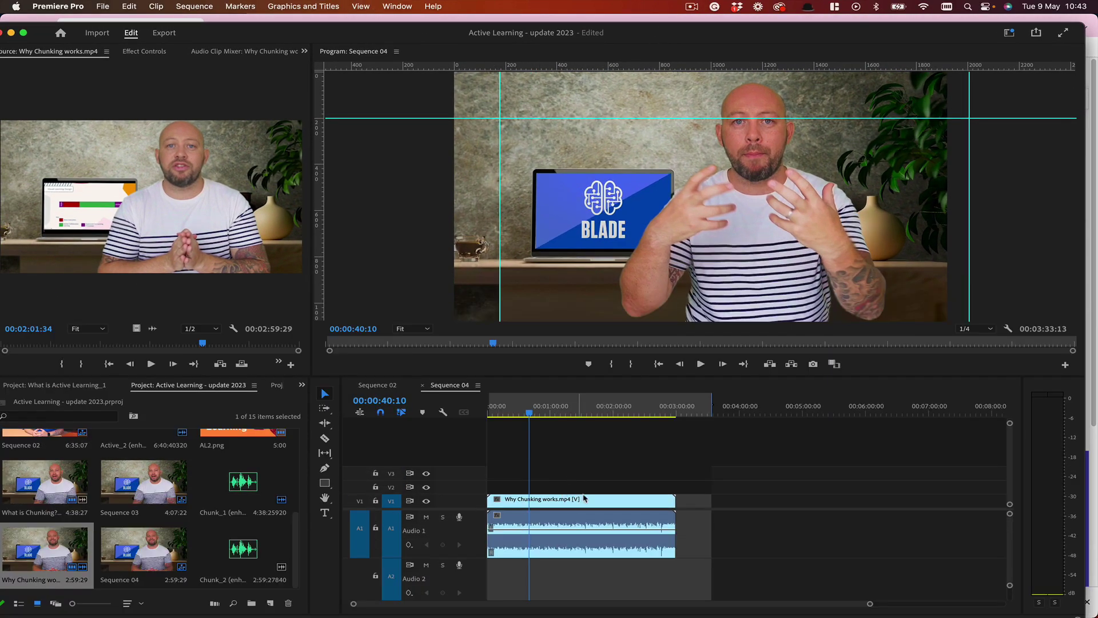
click(601, 501)
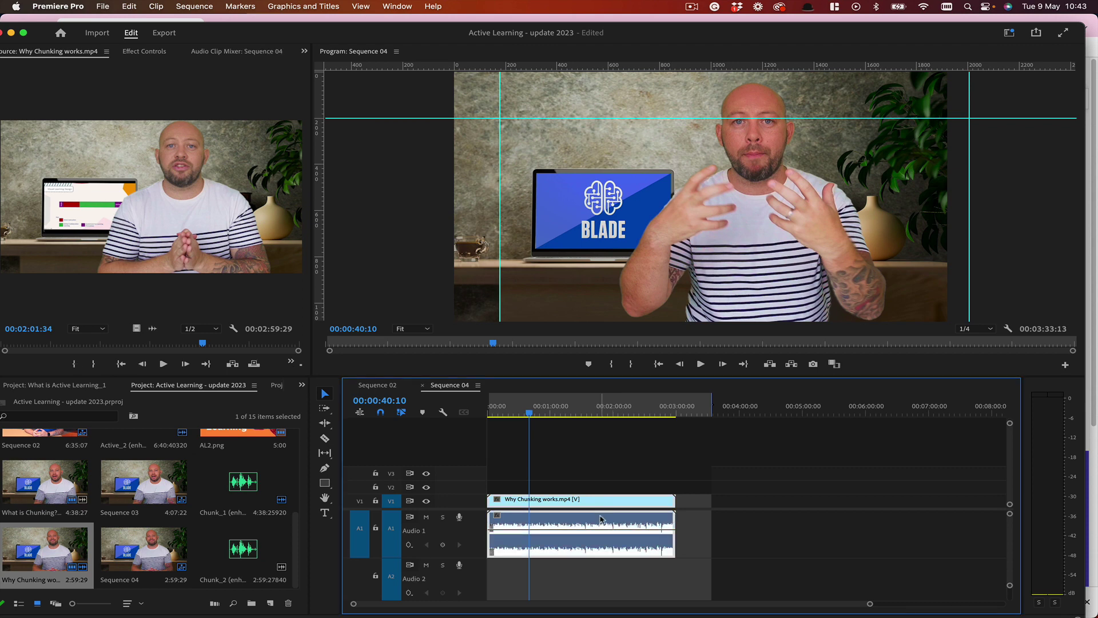
drag(592, 521, 606, 521)
right_click(617, 505)
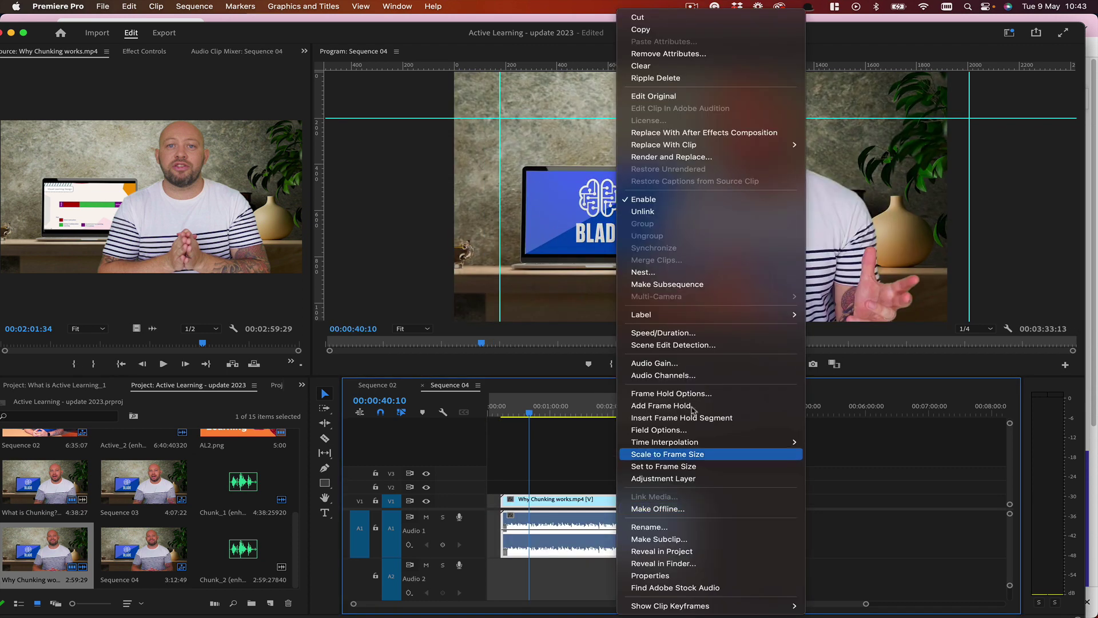
click(690, 213)
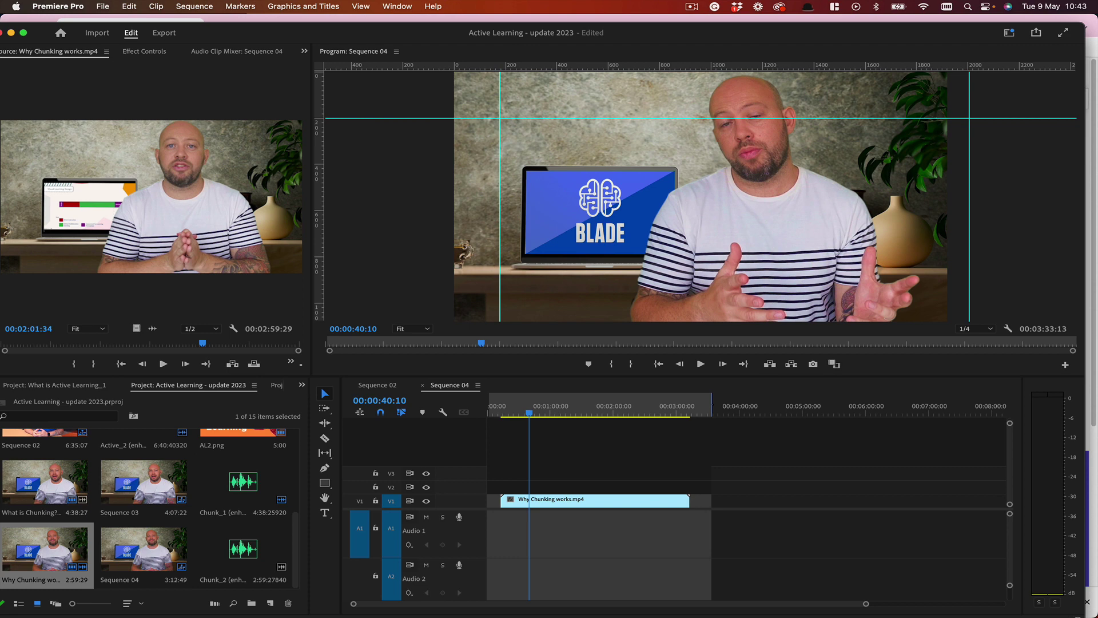
Step: Place the enhanced clip_audio WAV on track A1 and play the sequence from the start
drag(345, 427, 503, 536)
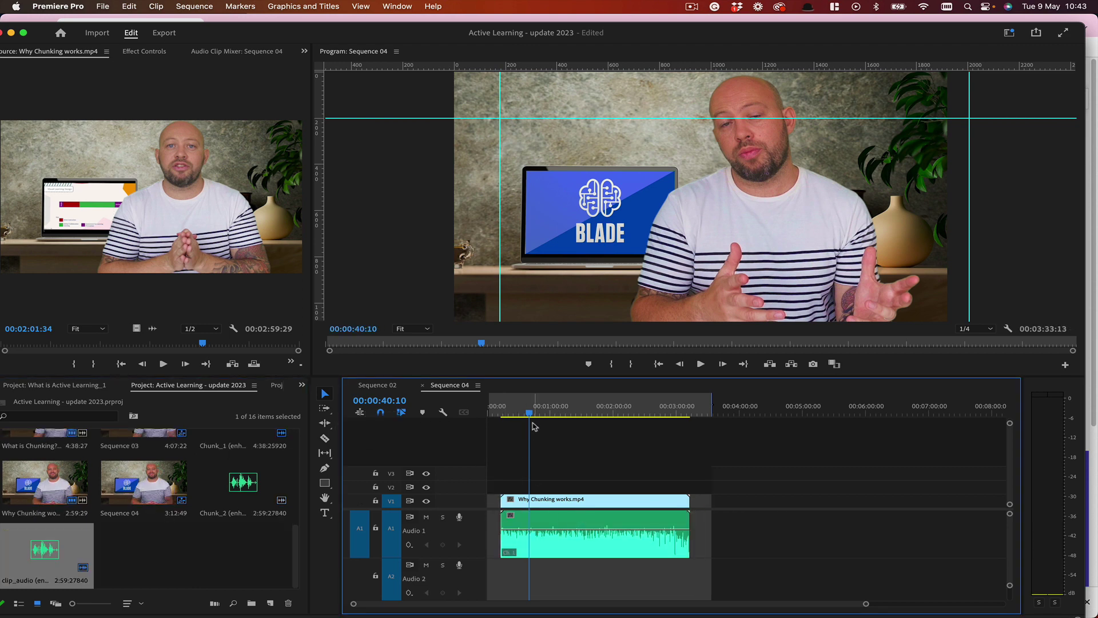
click(502, 414)
key(space)
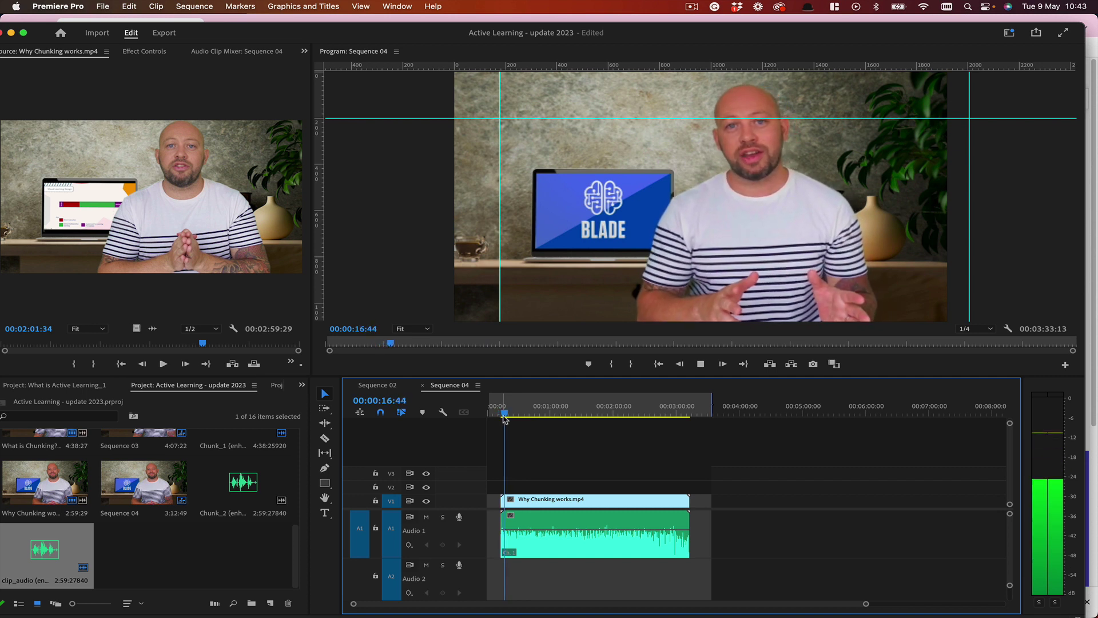
key(space)
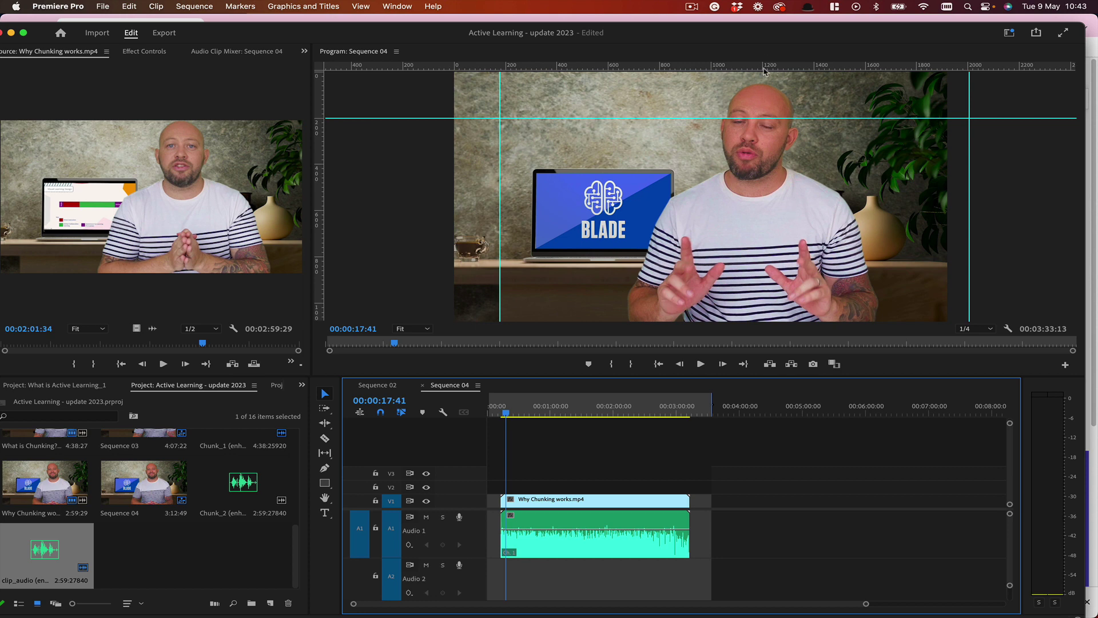
drag(772, 33, 0, 173)
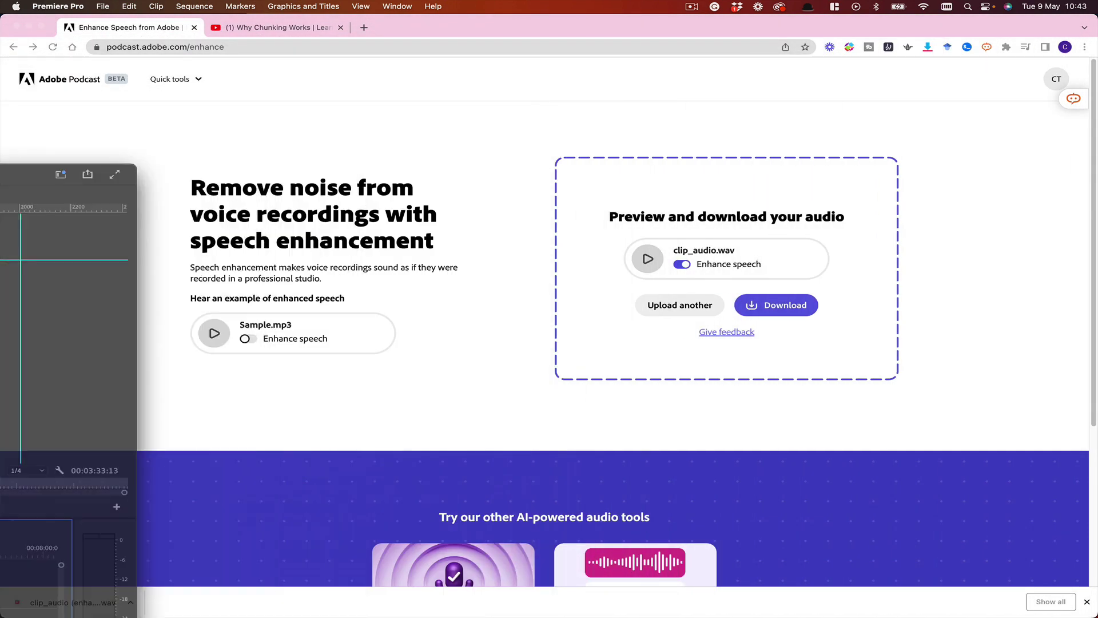
Step: Hide the Premiere Pro window so the Adobe Podcast Enhance Speech page is visible
key(super+m)
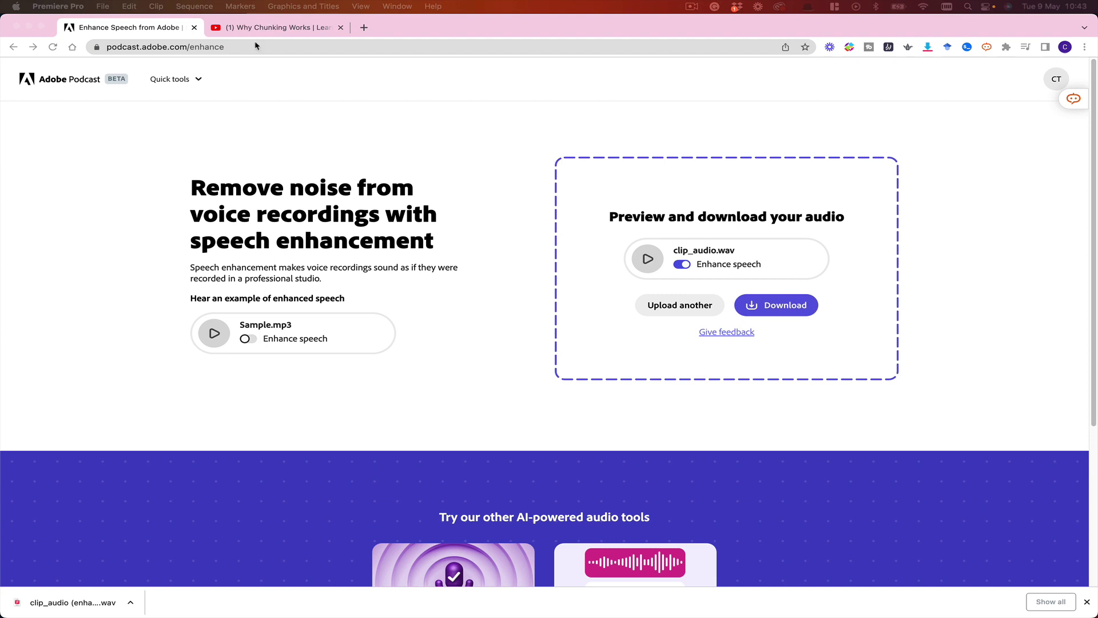